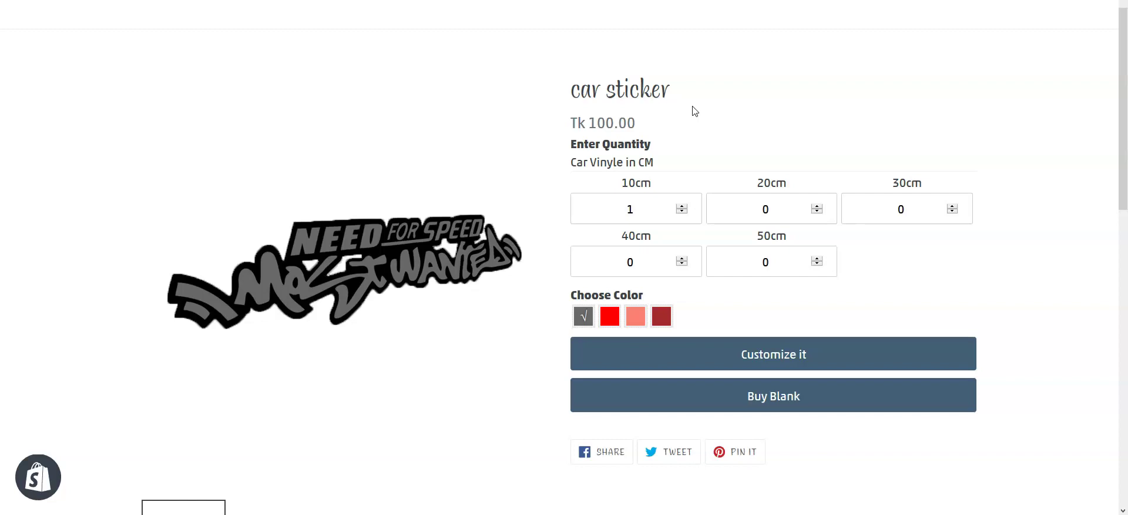
Step: Find the car sticker product in the Products list and open it for editing
click(771, 111)
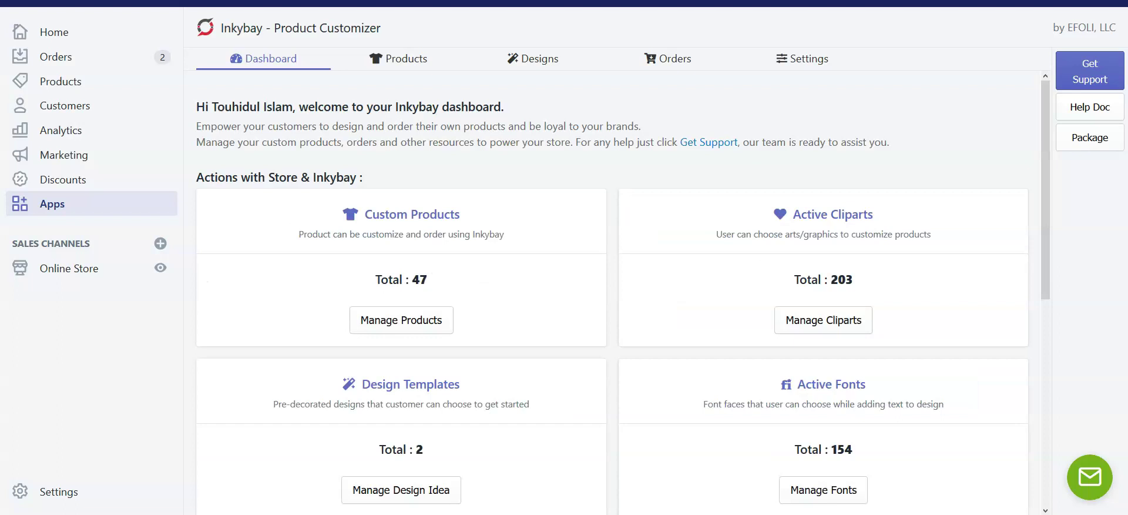
click(405, 60)
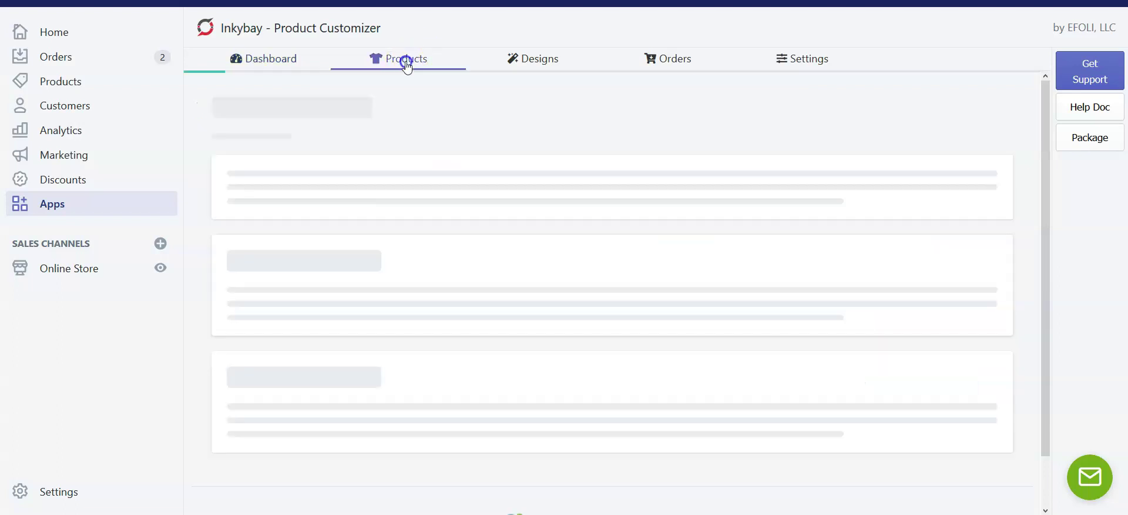
click(931, 105)
text(car sticker)
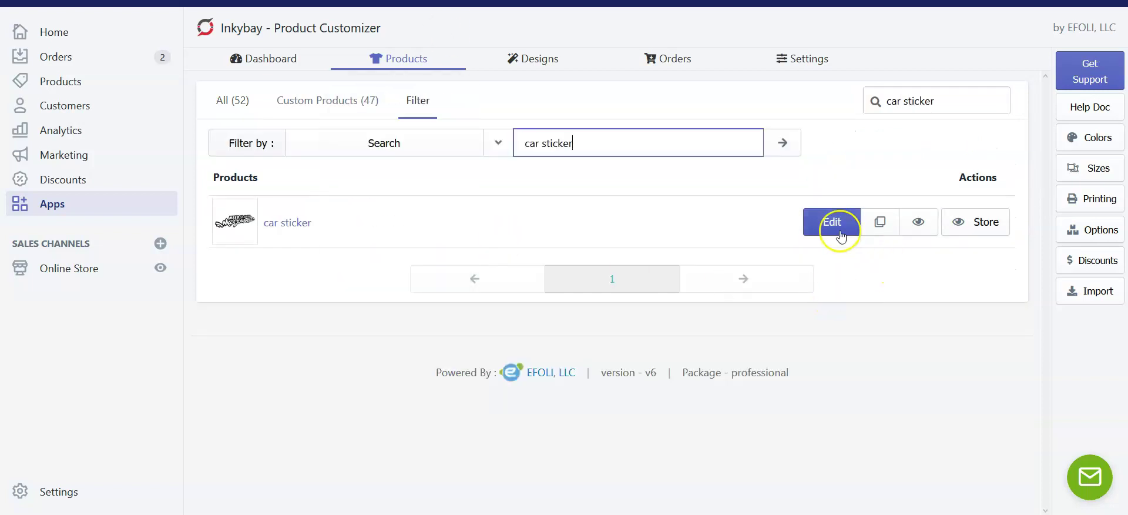
click(839, 231)
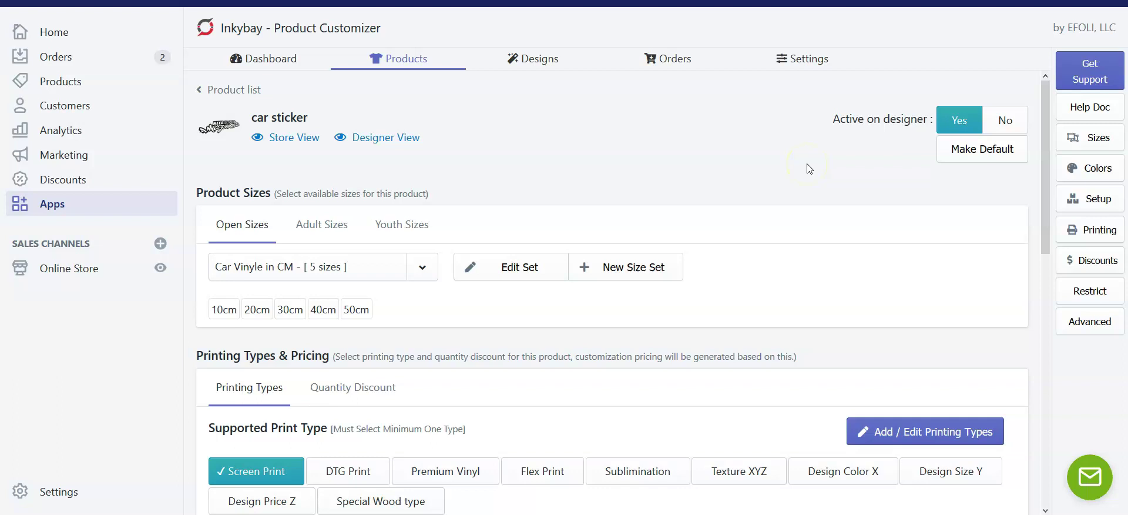
Step: Open the product's Quantity Discount settings and the Add / Edit Quantity Discount editor
scroll(808, 169, down, 3)
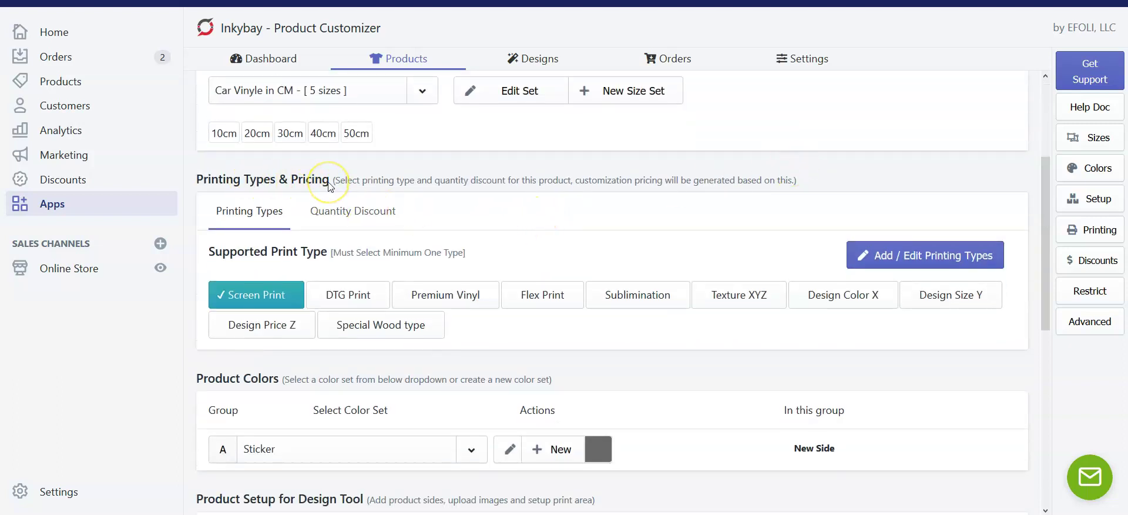
click(348, 212)
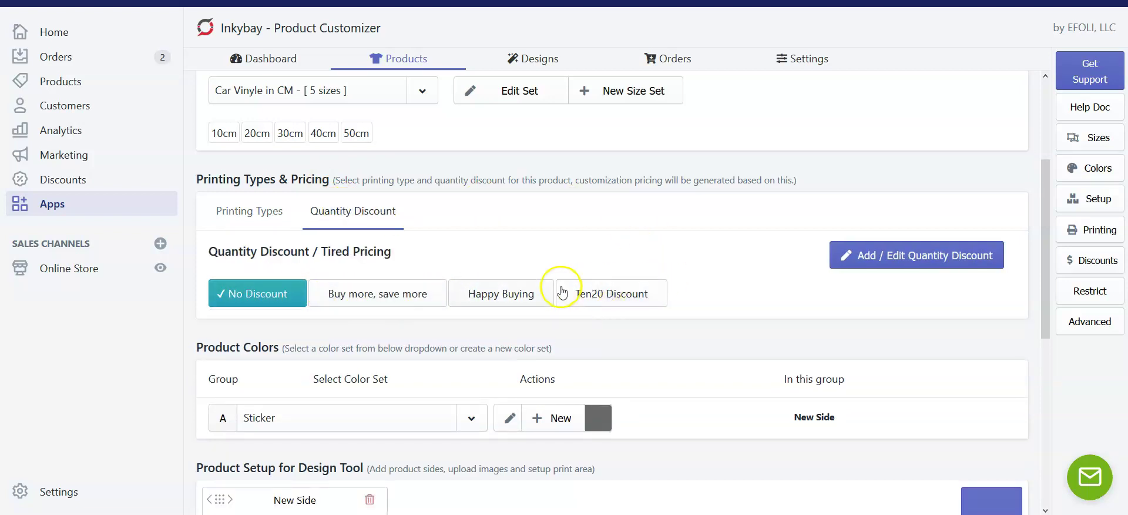
click(242, 300)
click(908, 266)
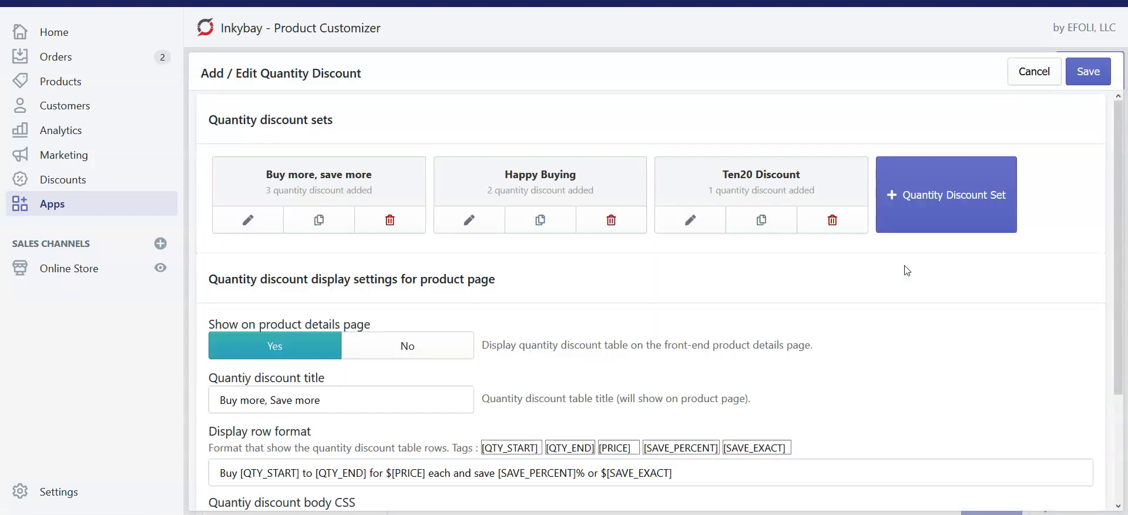
Step: Add a fourth discount set, defaulting to 'New Quantity Discount Set' with percent discount
click(915, 211)
click(920, 213)
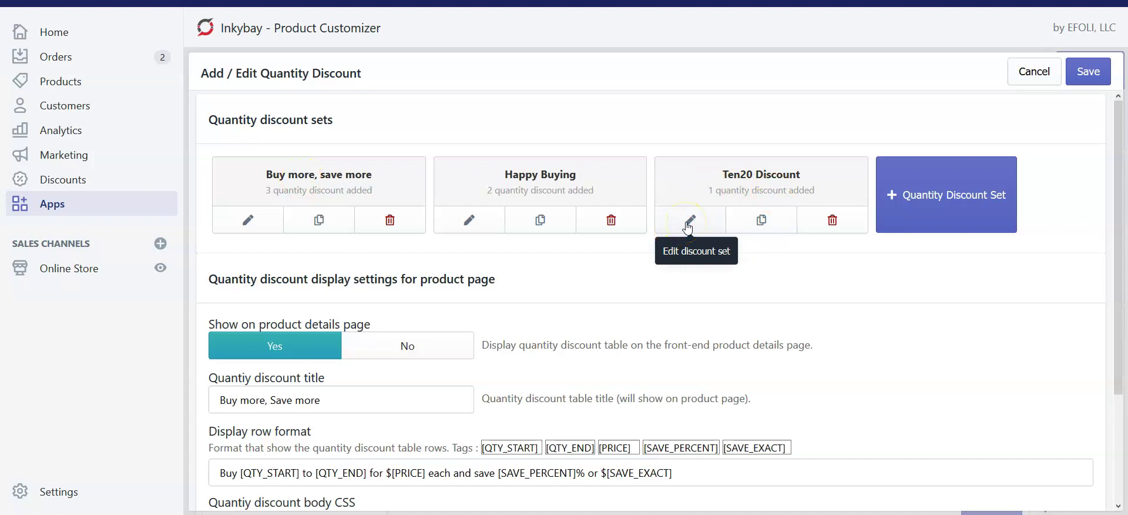
click(937, 205)
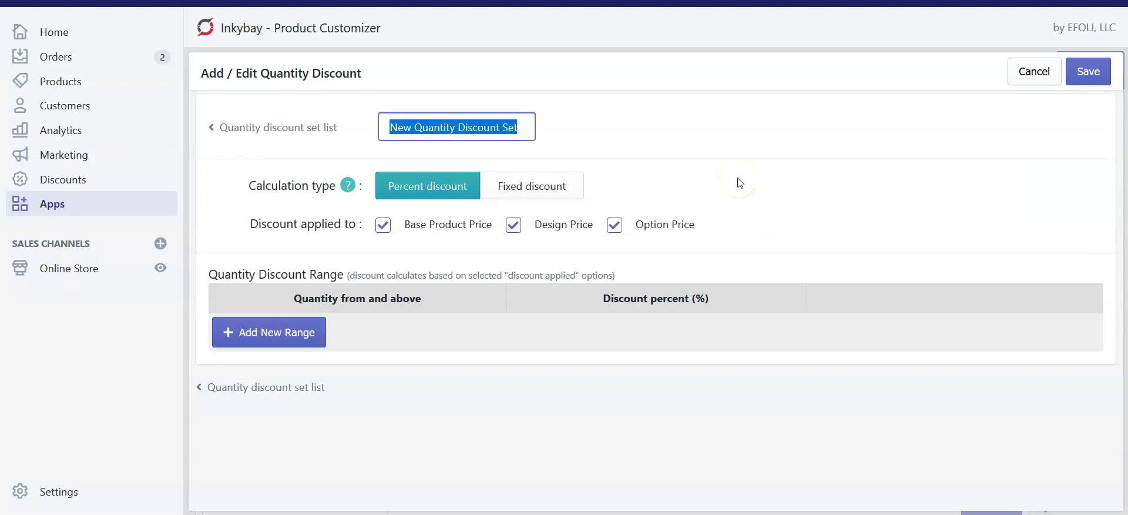
Step: Rename the new discount set to 'Sticky Discount'
key(BackSpace)
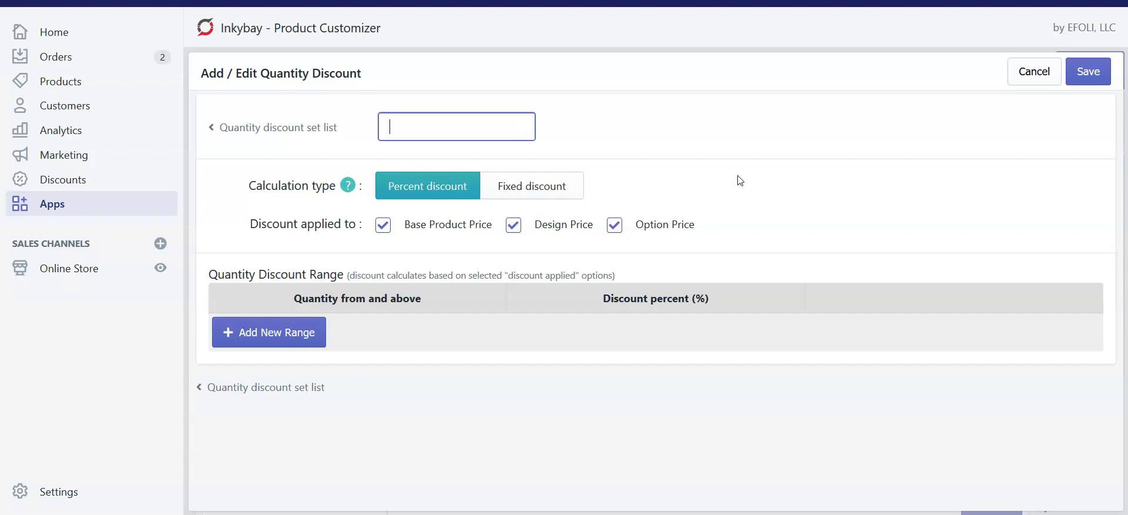
text(Sticky Discount)
click(317, 202)
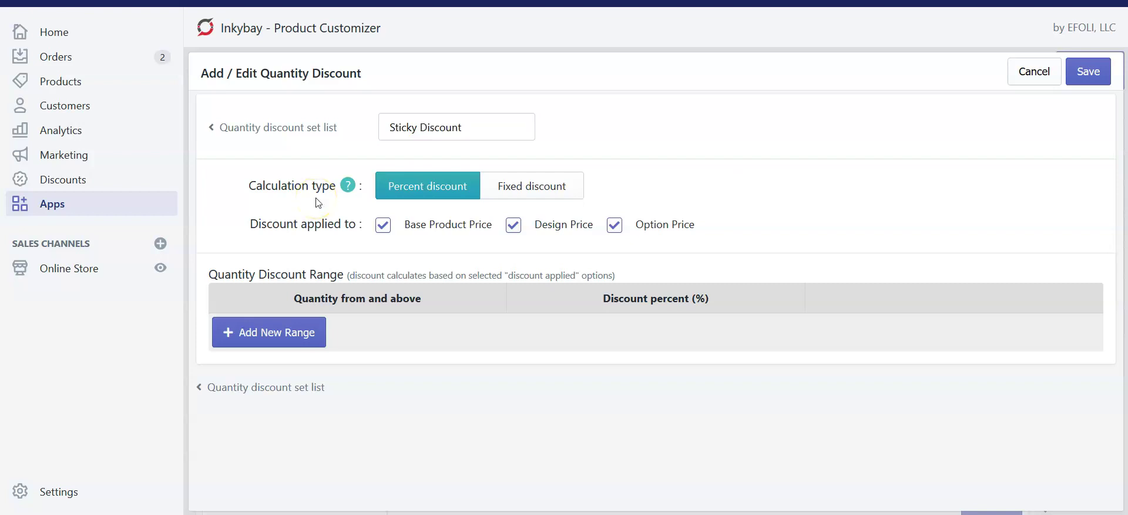
click(396, 185)
click(664, 176)
click(606, 176)
click(440, 194)
Step: Keep the discount calculation on Percent discount rather than fixed
click(538, 193)
click(395, 186)
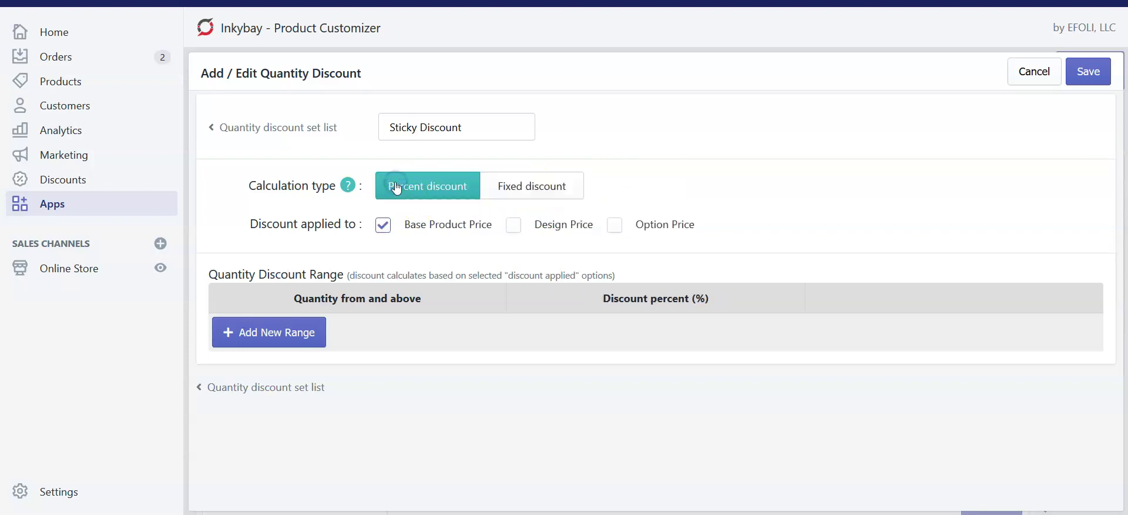
click(568, 109)
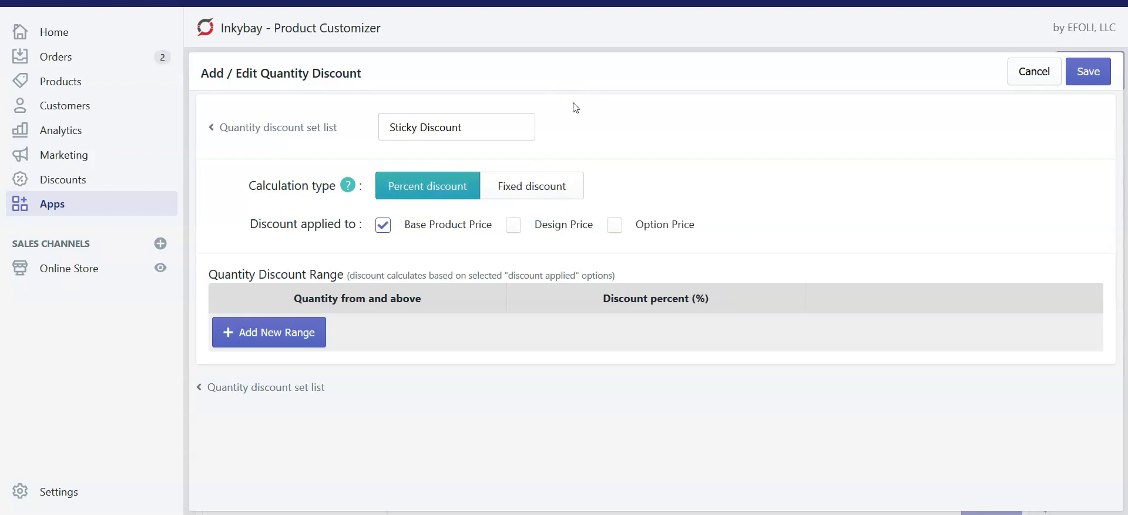
click(529, 188)
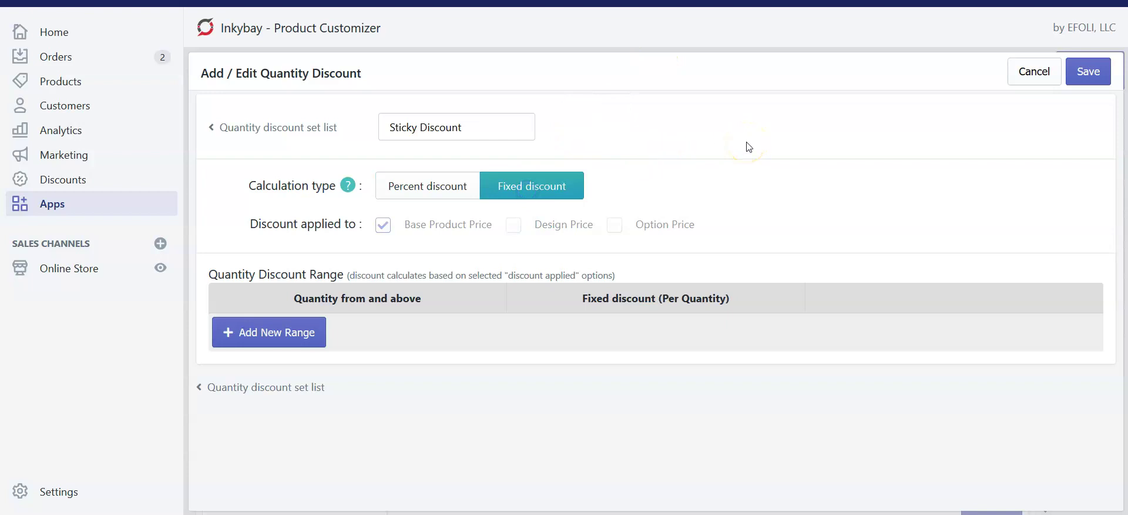
click(434, 193)
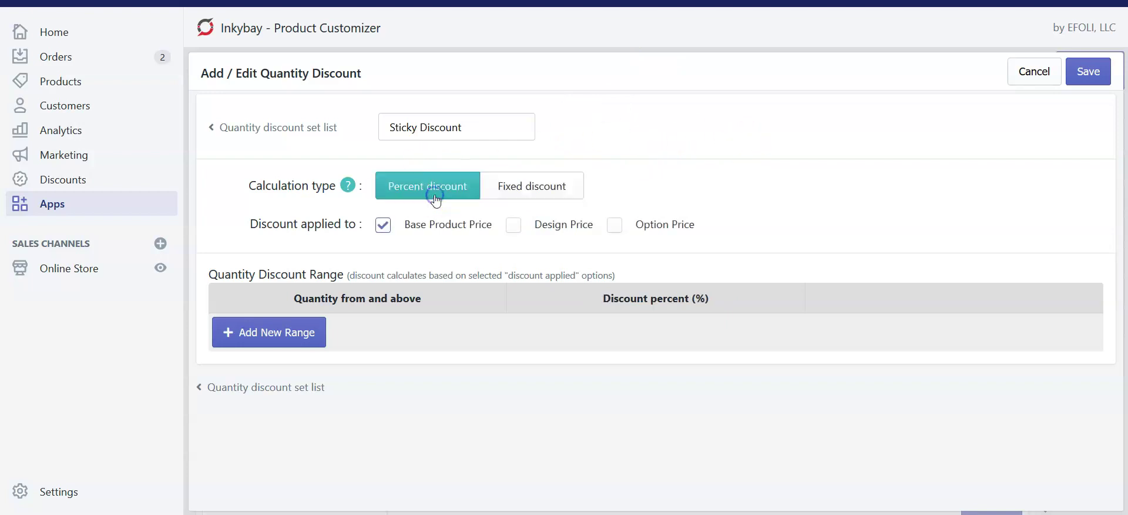
Step: Apply the percent discount to the Base Product Price only
click(380, 221)
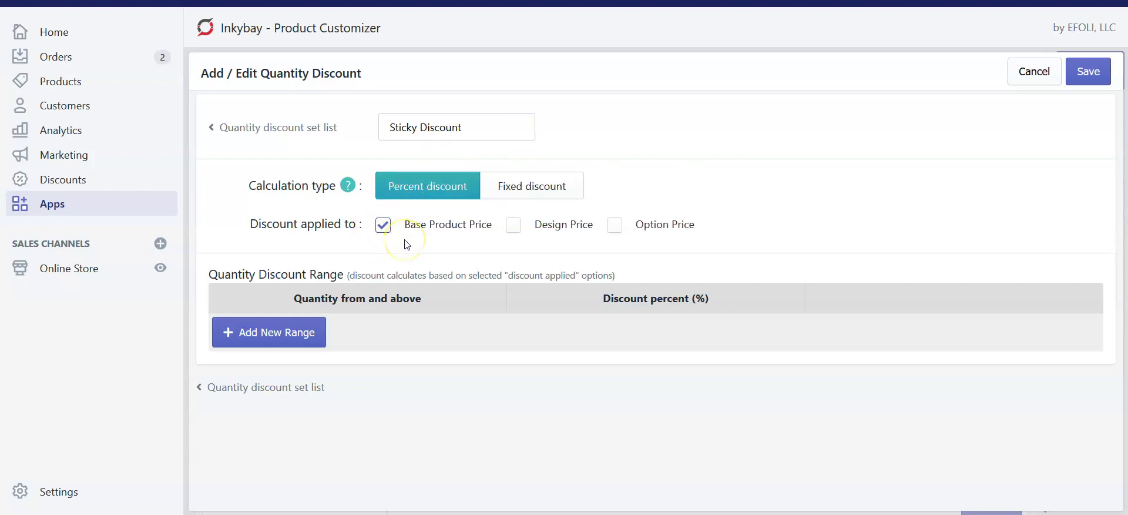
click(383, 229)
click(513, 225)
click(514, 225)
click(614, 226)
click(383, 226)
click(515, 226)
click(547, 182)
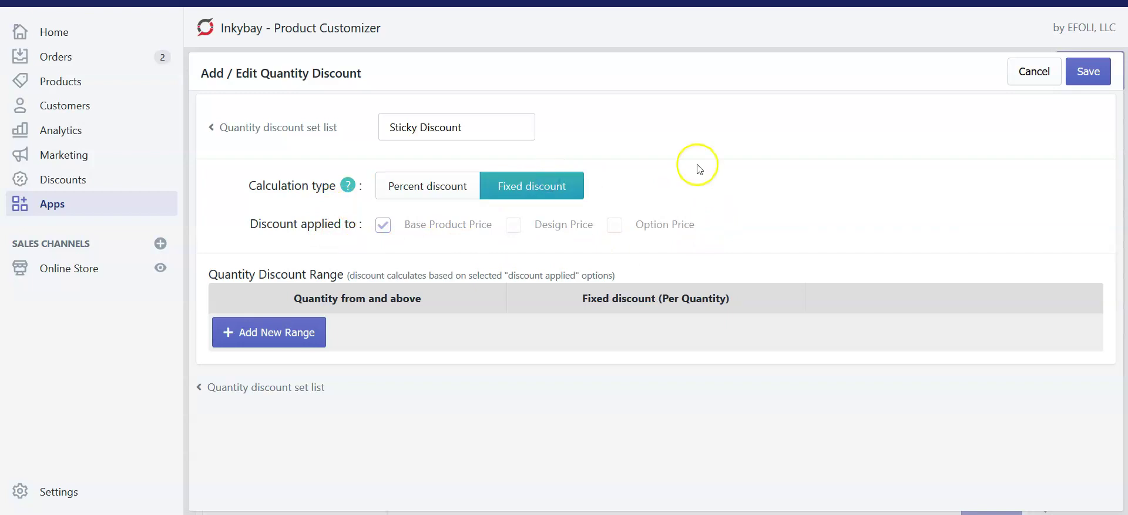
click(428, 191)
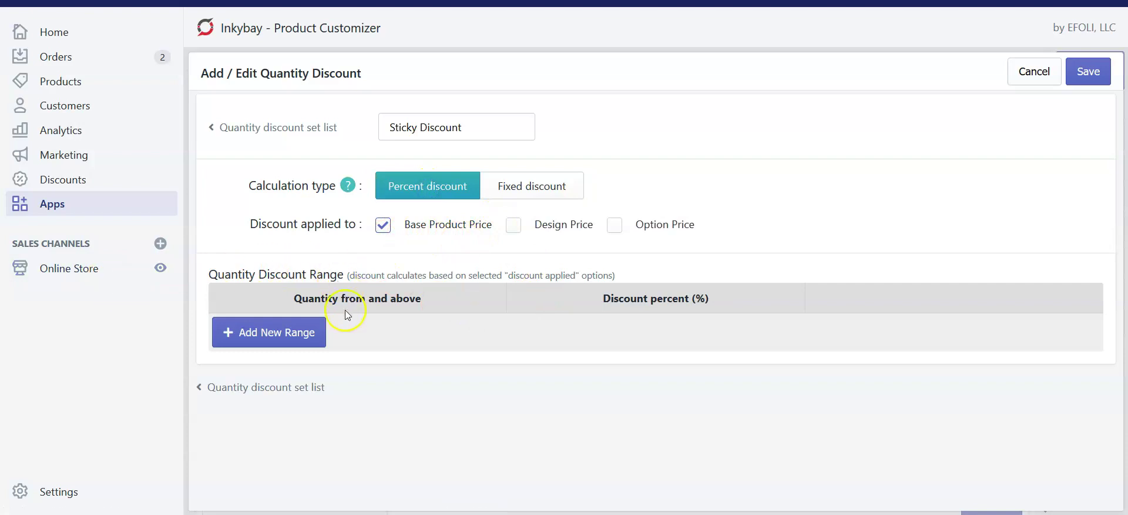
Step: Add discount ranges of 1% from 5 units and 2.5% from 15 units
click(262, 340)
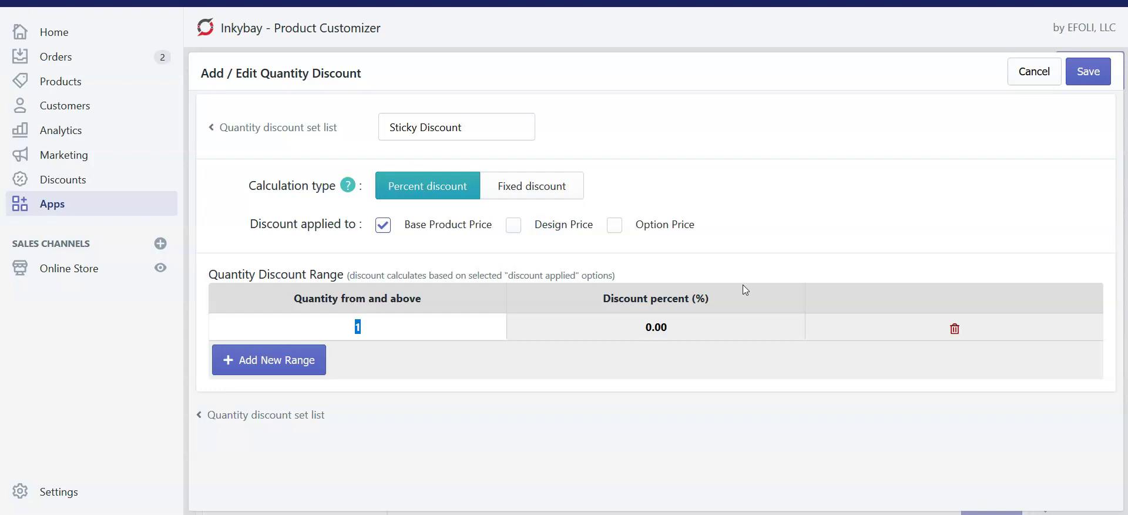
text(5)
click(636, 331)
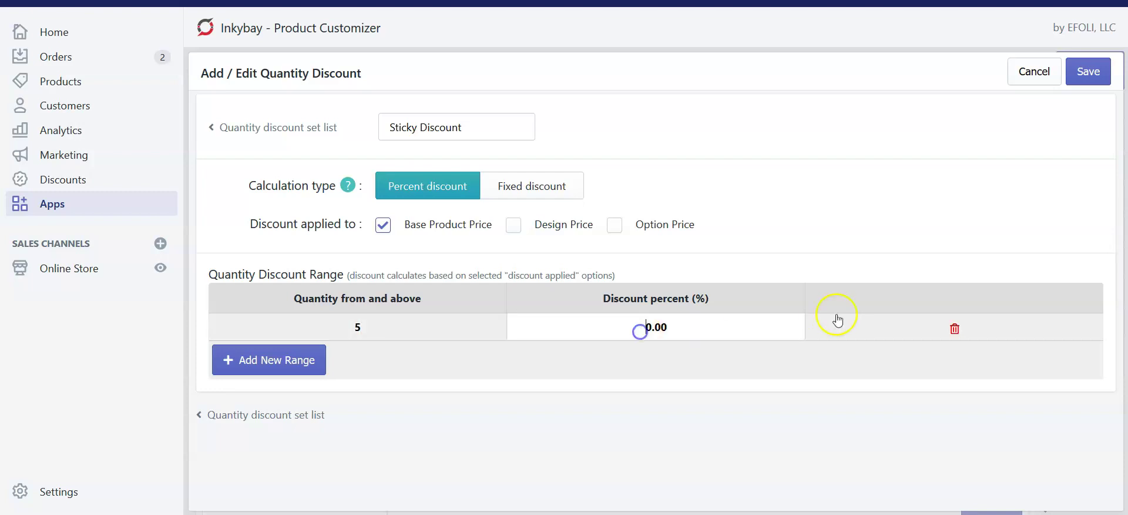
key(Delete)
text(1)
click(308, 352)
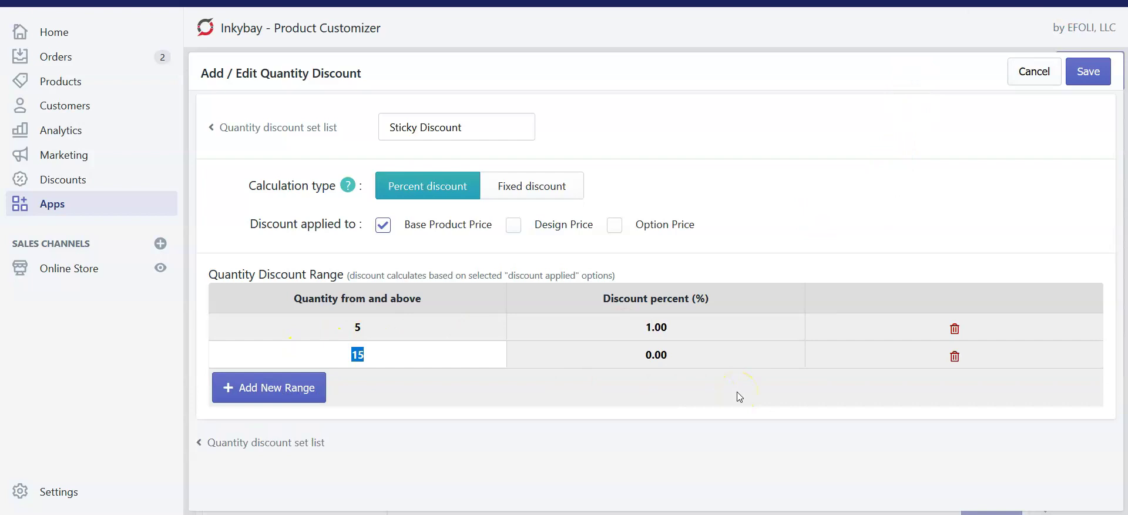
click(643, 347)
key(BackSpace)
text(2.50)
Step: Add a 5% range from 30 units and save the Sticky Discount set
click(270, 388)
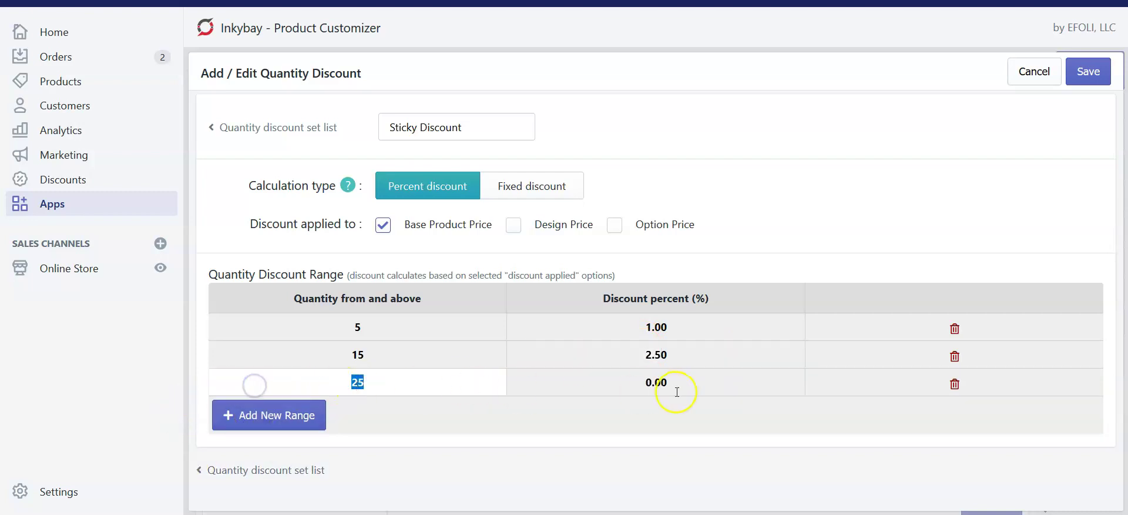
text(30)
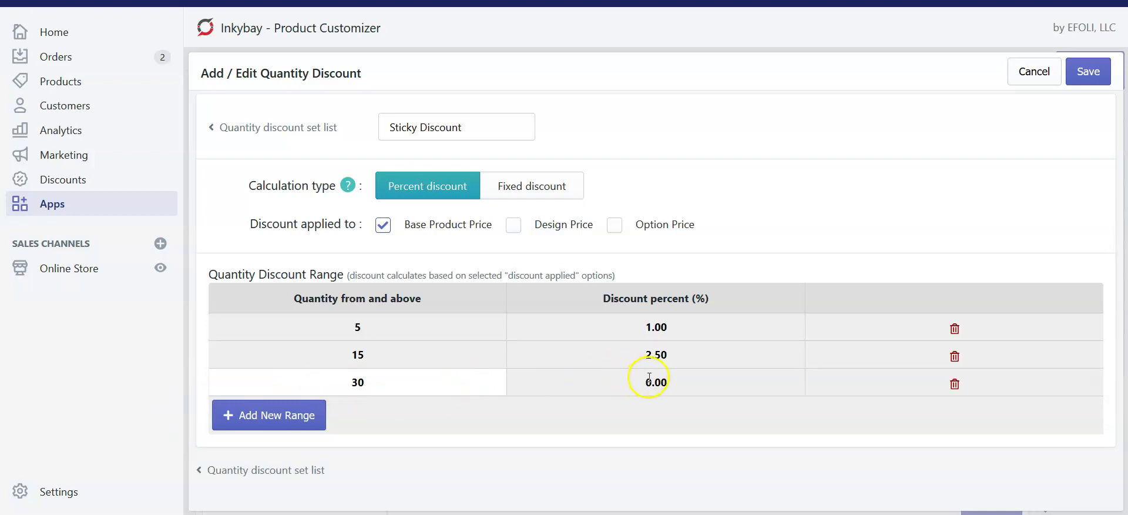
click(646, 382)
text(5)
click(1091, 81)
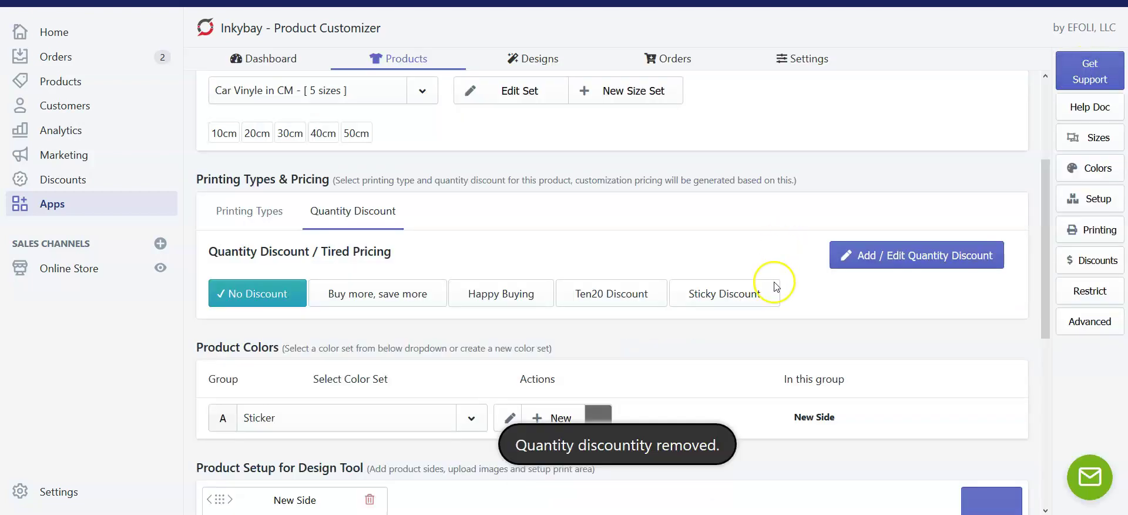
Step: Assign Sticky Discount to the car sticker and reopen the discount editor
click(728, 306)
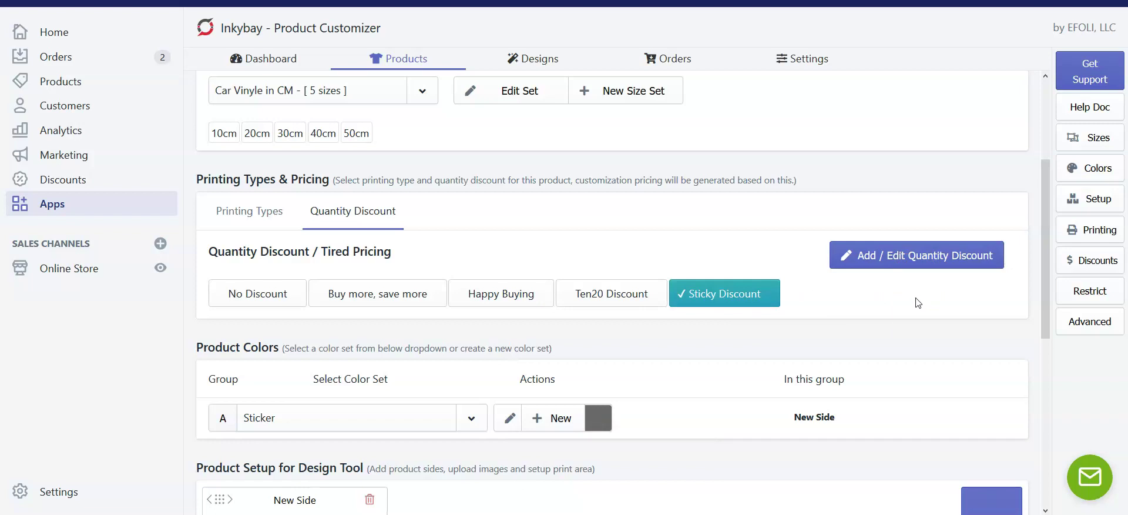
click(884, 259)
Step: Set the discount table to show on the product details page, keeping the default title
click(884, 259)
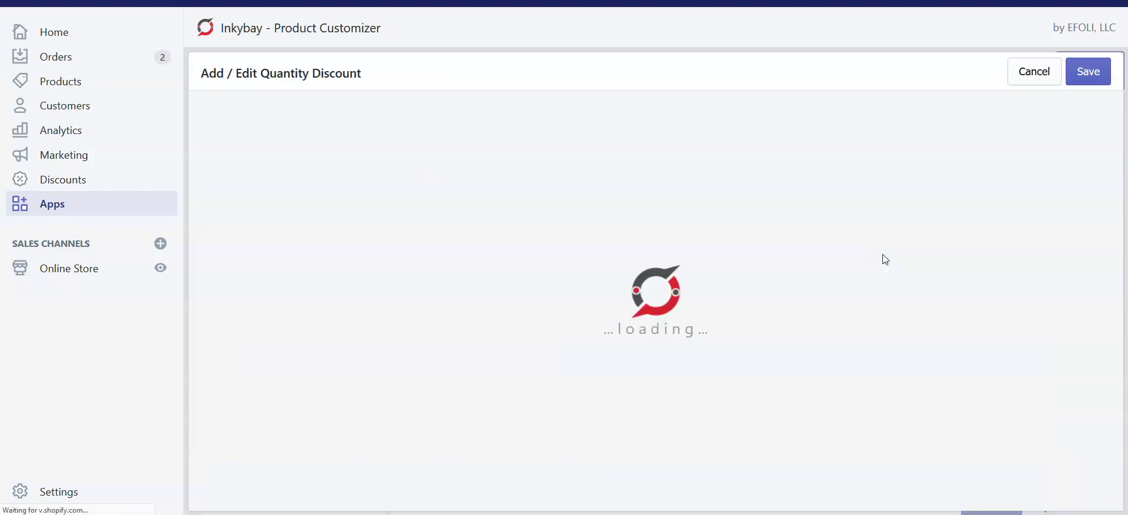
scroll(464, 209, down, 4)
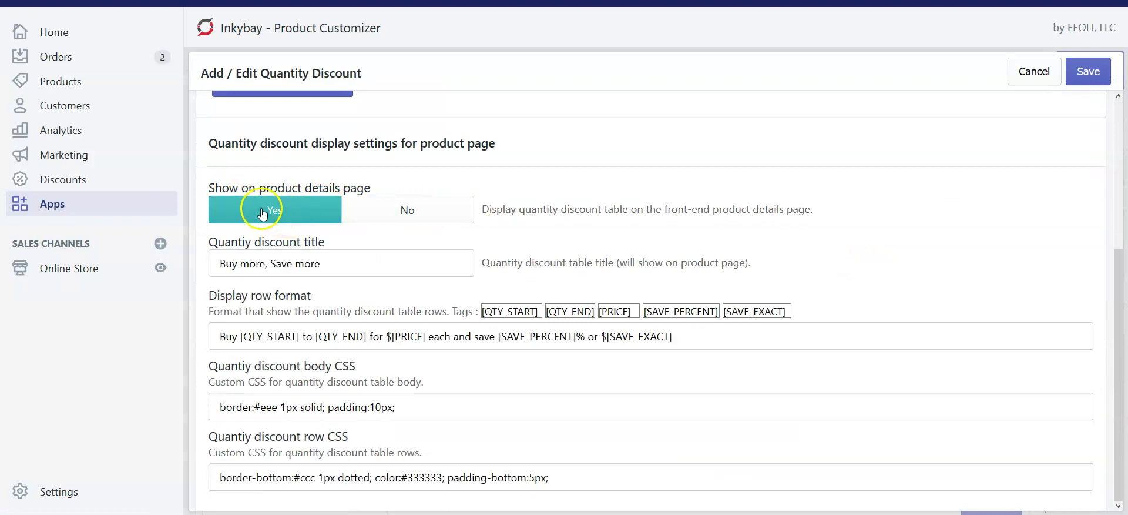
click(413, 211)
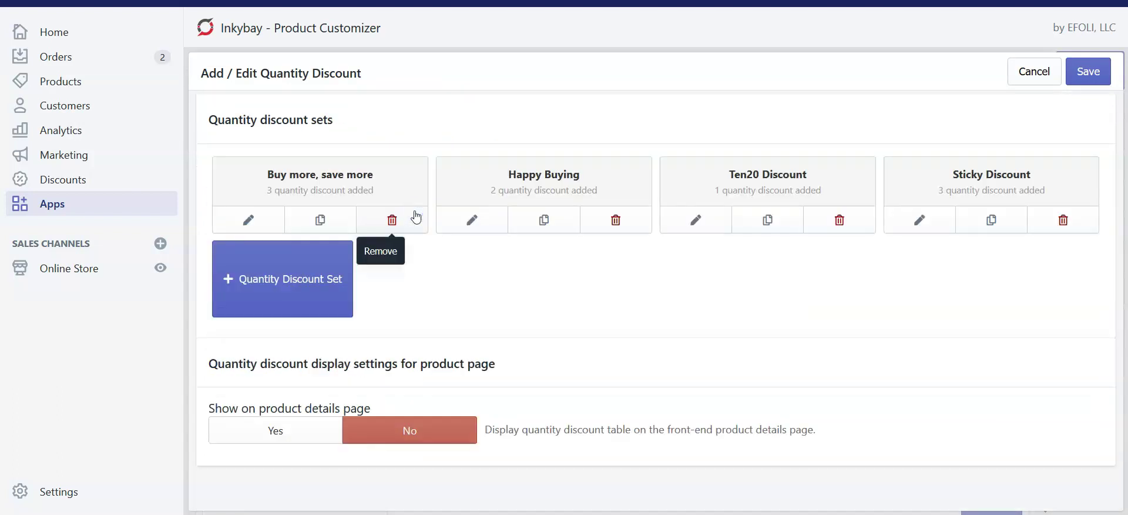
click(266, 437)
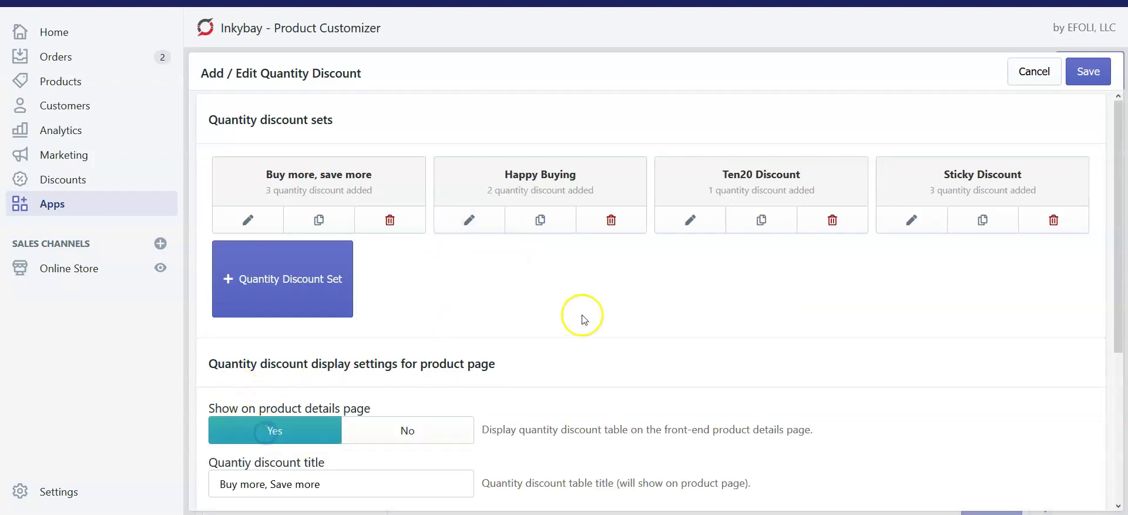
scroll(579, 315, down, 3)
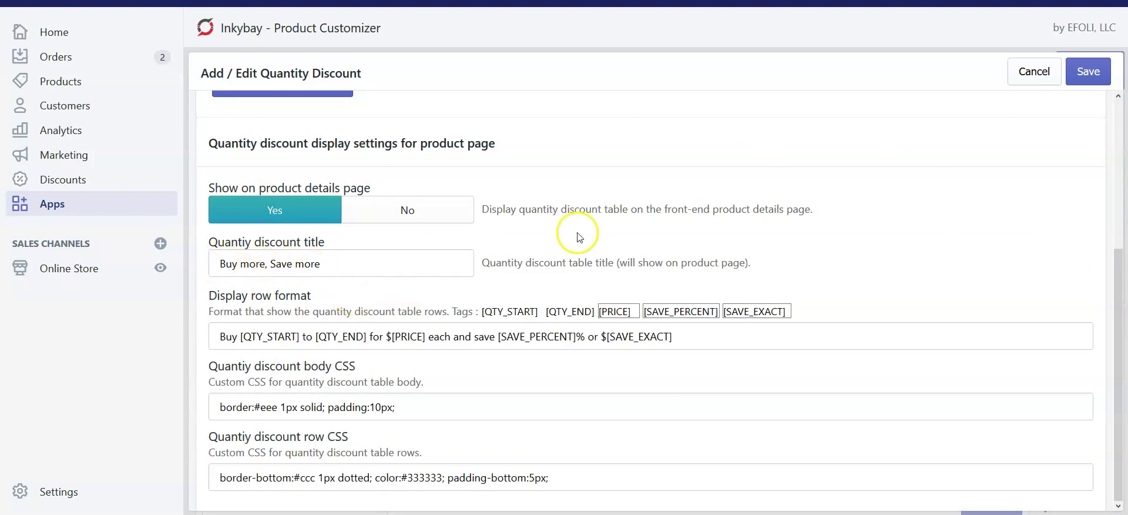
click(351, 268)
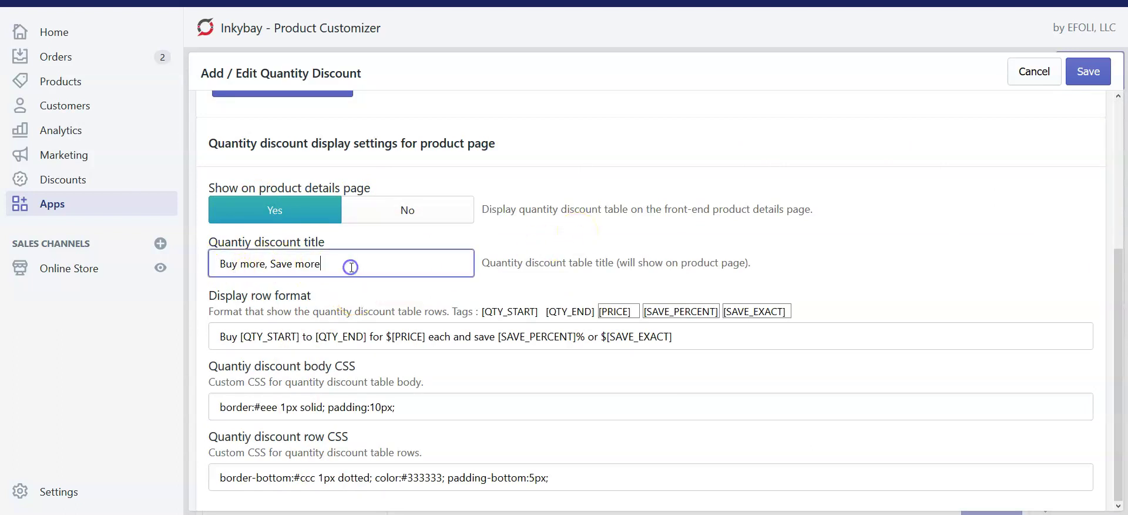
click(610, 262)
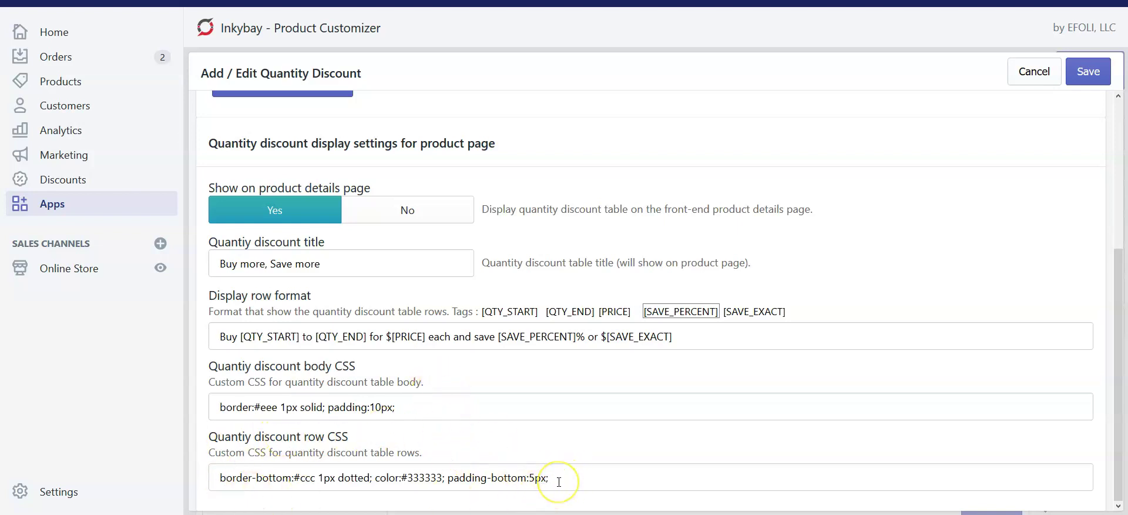
Step: Save the display settings and open the car sticker's storefront page
click(1080, 82)
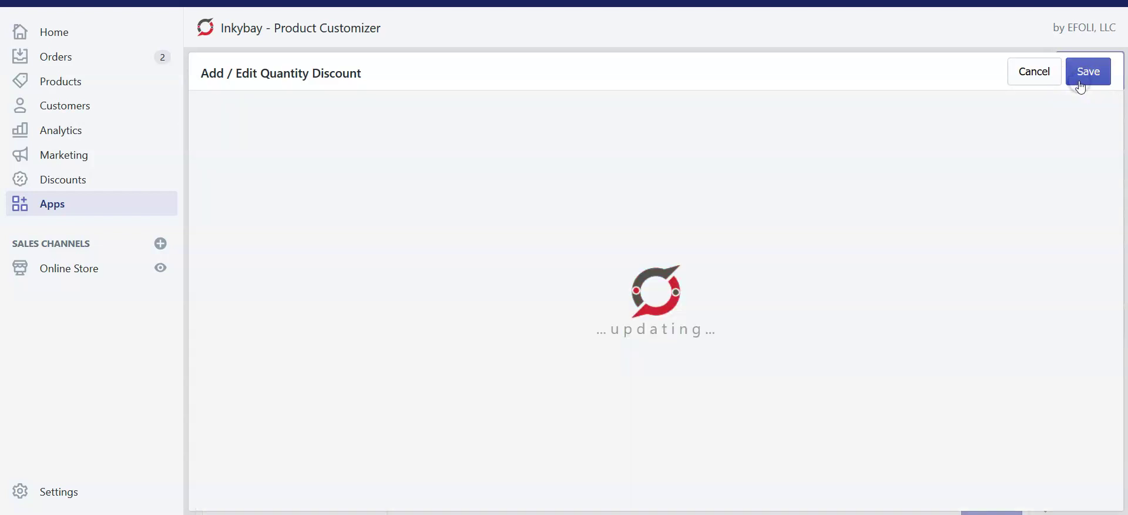
scroll(537, 247, up, 3)
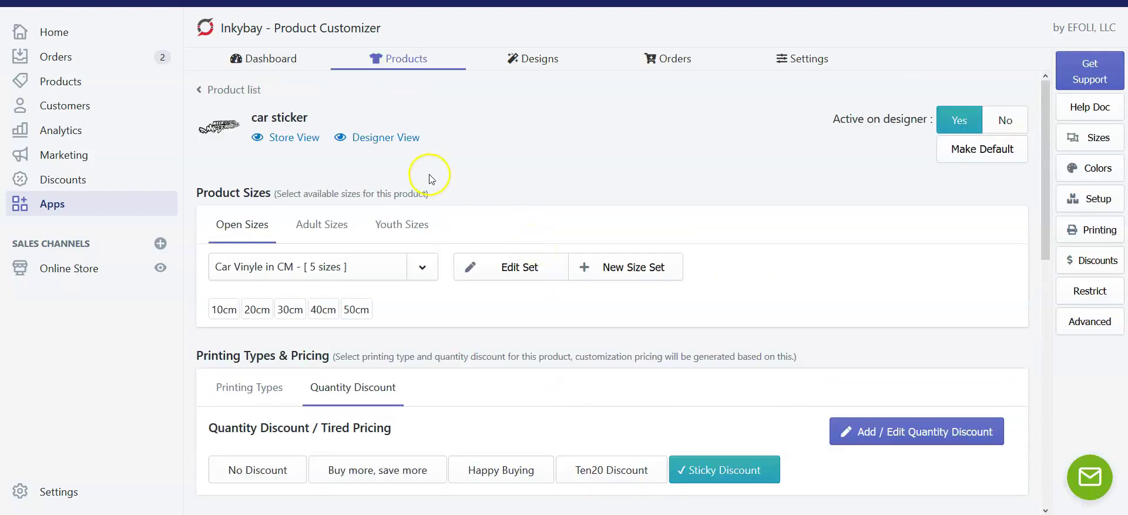
click(290, 141)
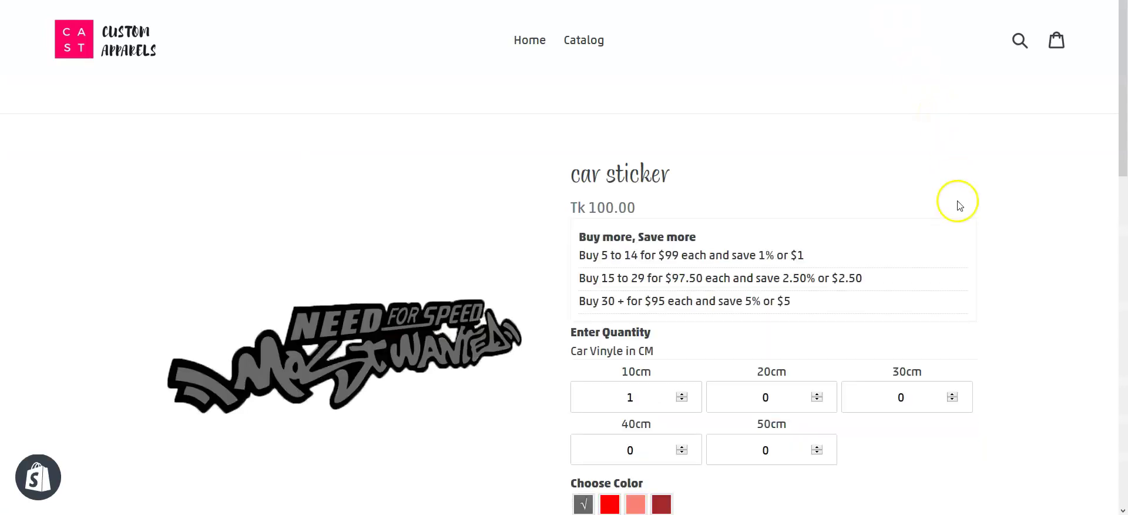
Step: Check the storefront's 'Buy more, Save more' table shows the 5–14, 15–29 and 30+ tiers
drag(570, 241, 711, 237)
click(581, 257)
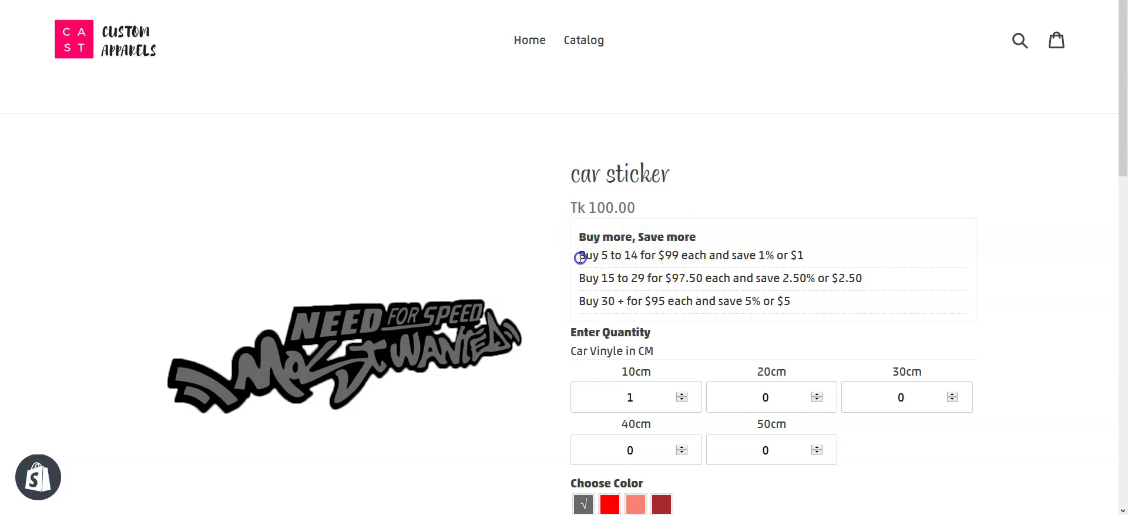
drag(582, 257, 813, 255)
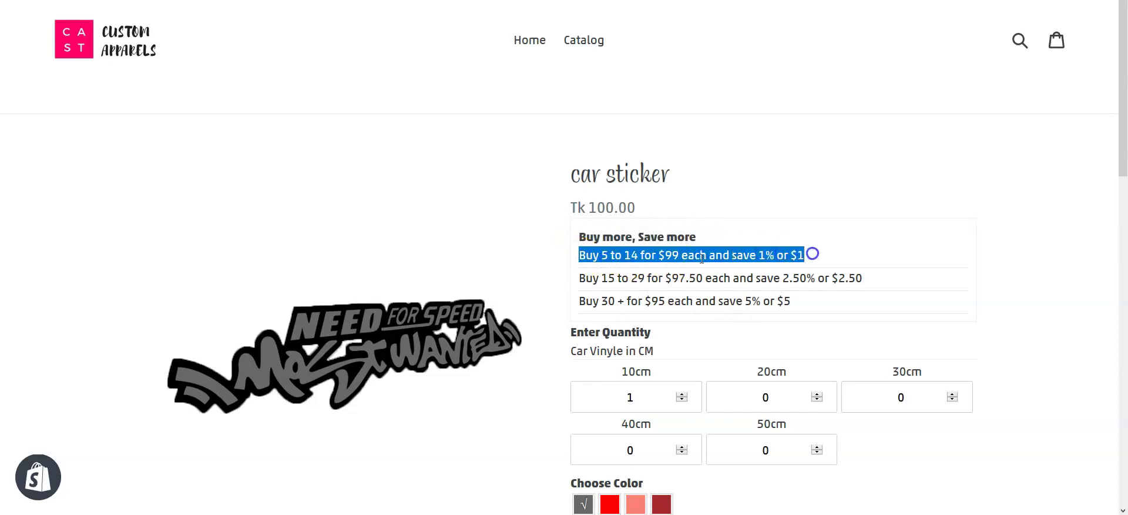
drag(567, 271, 894, 285)
drag(831, 308, 540, 297)
click(800, 252)
scroll(802, 255, down, 4)
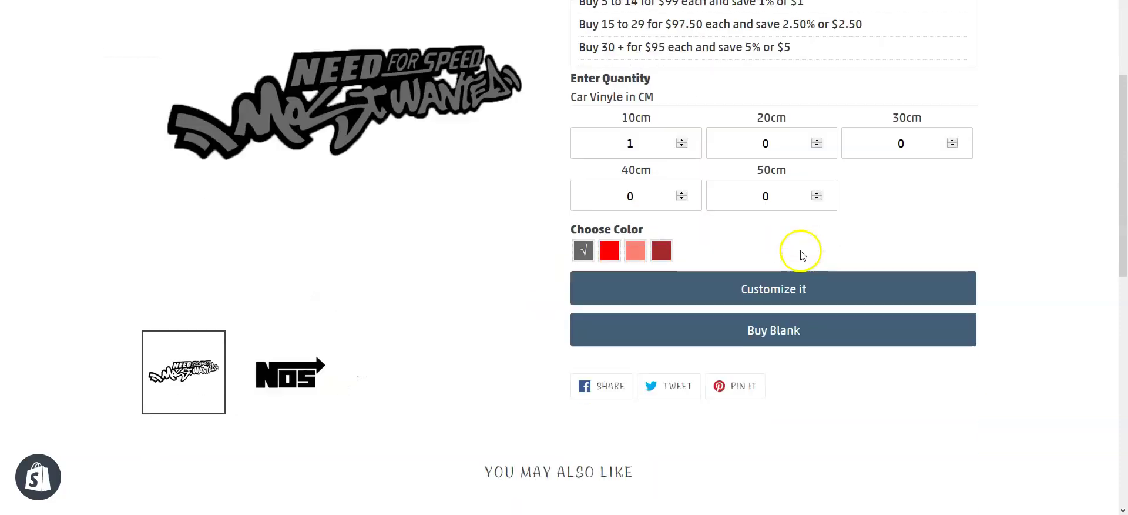
scroll(852, 229, up, 4)
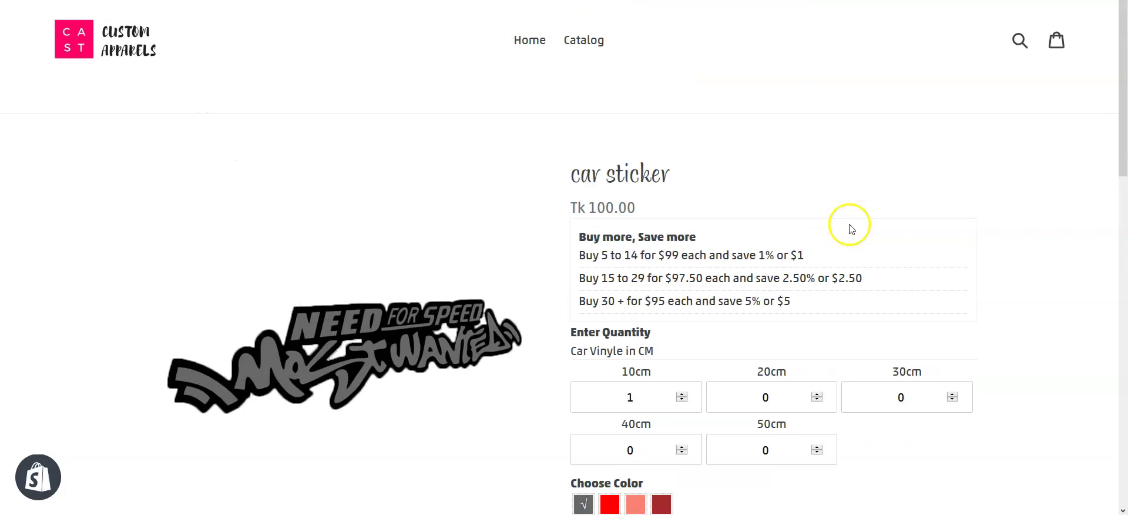